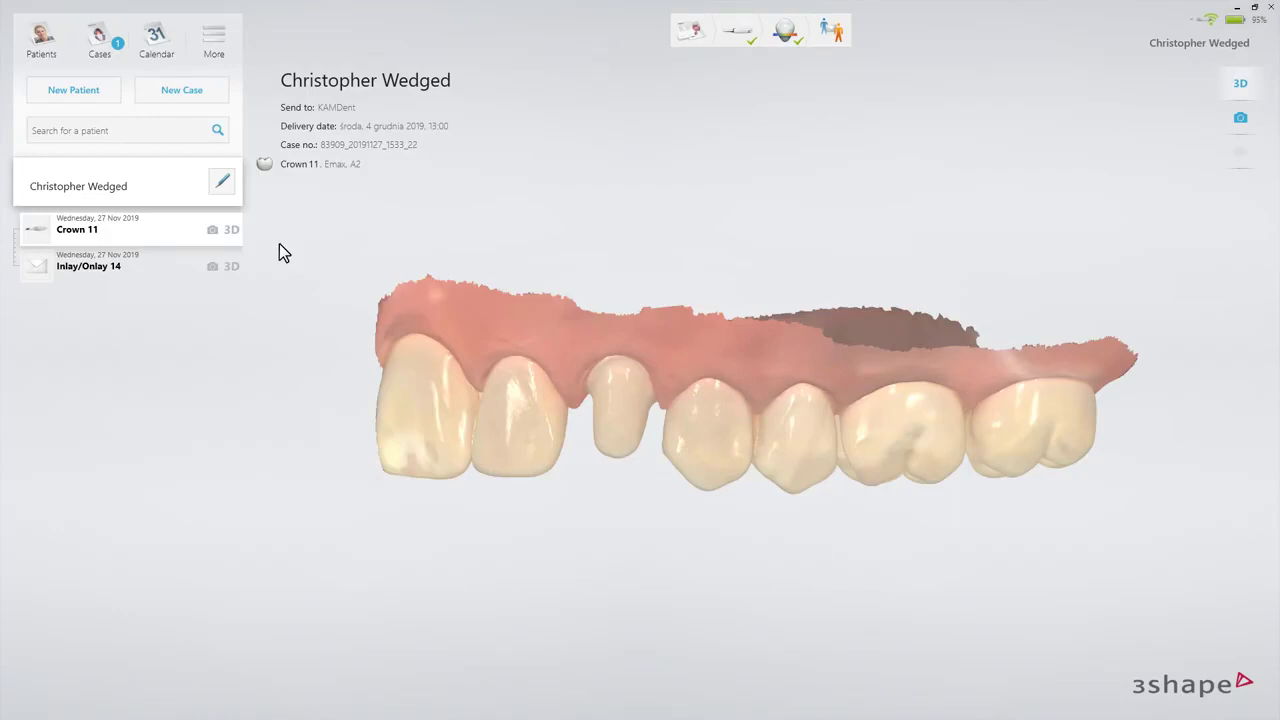
- Create a new case for the KAMDent lab and assign a screw retained crown to lower tooth 30
click(212, 92)
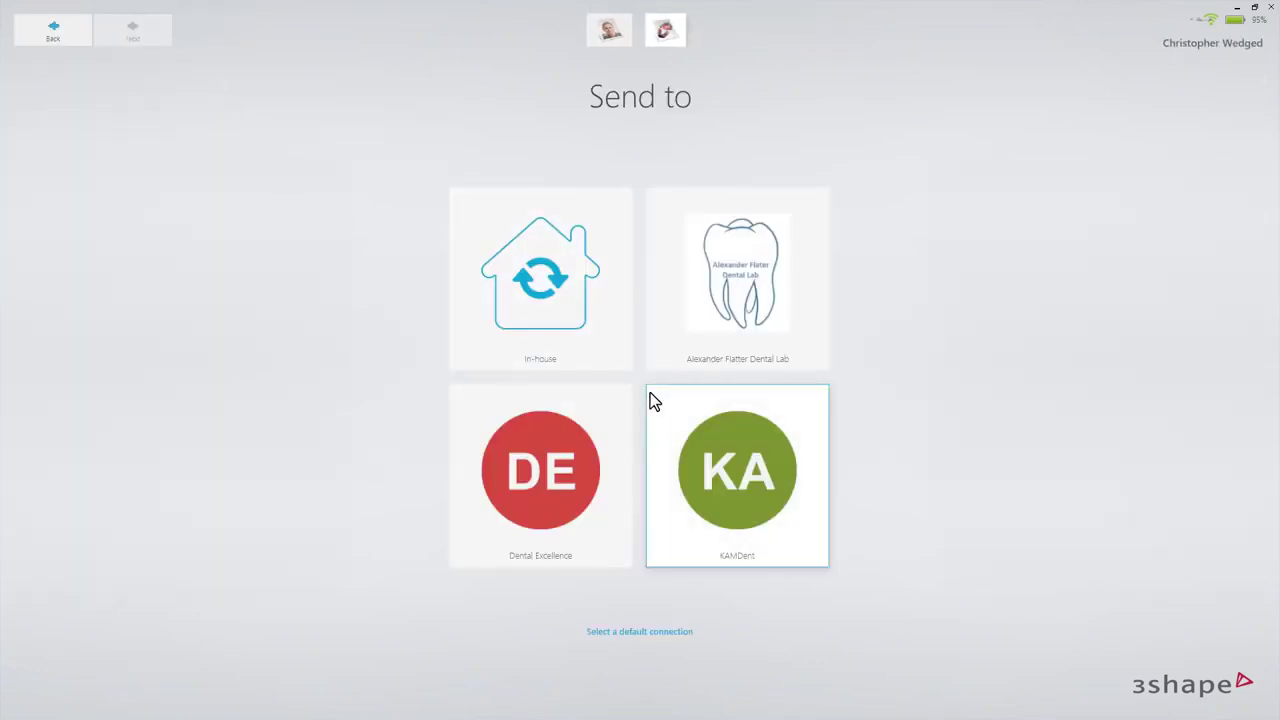
click(650, 401)
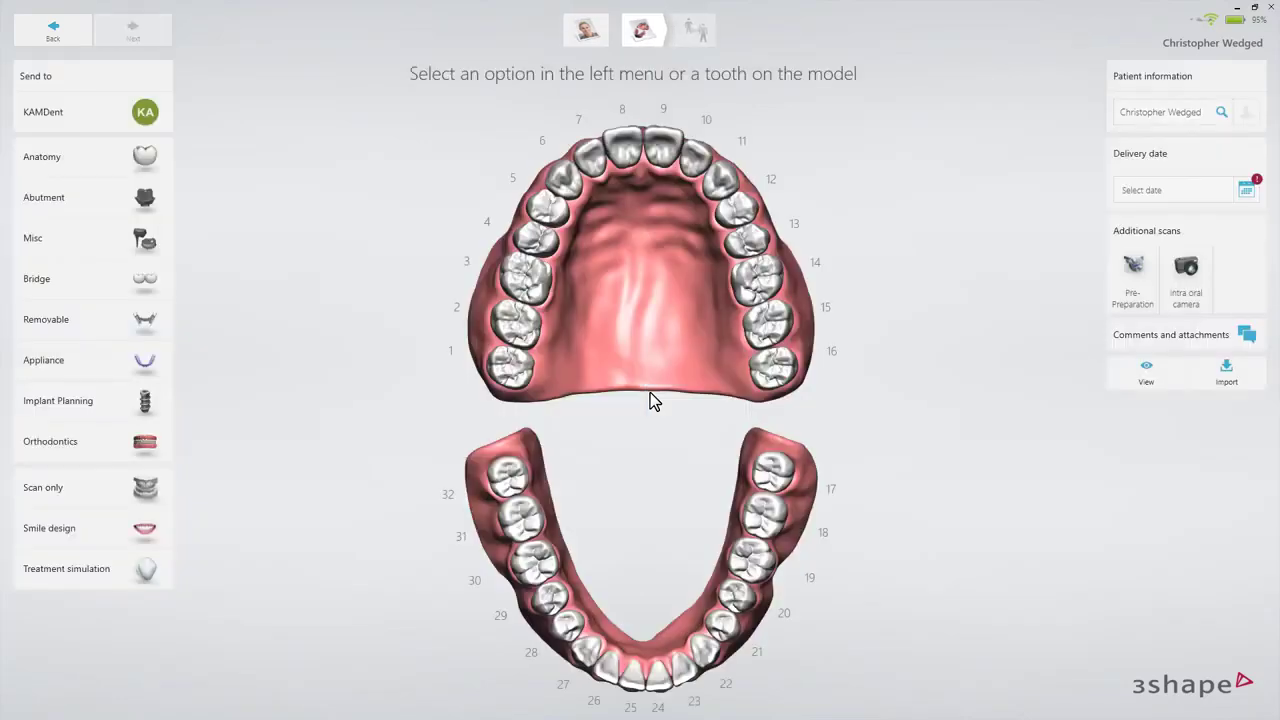
click(545, 568)
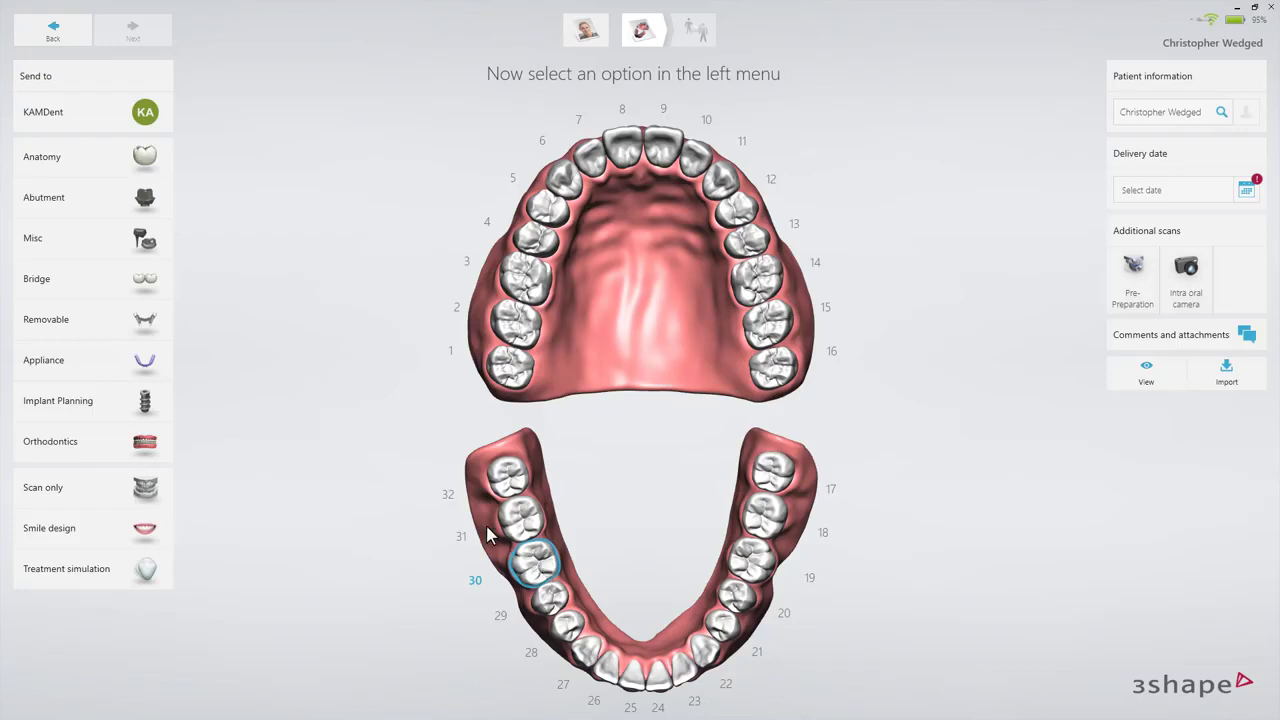
click(170, 200)
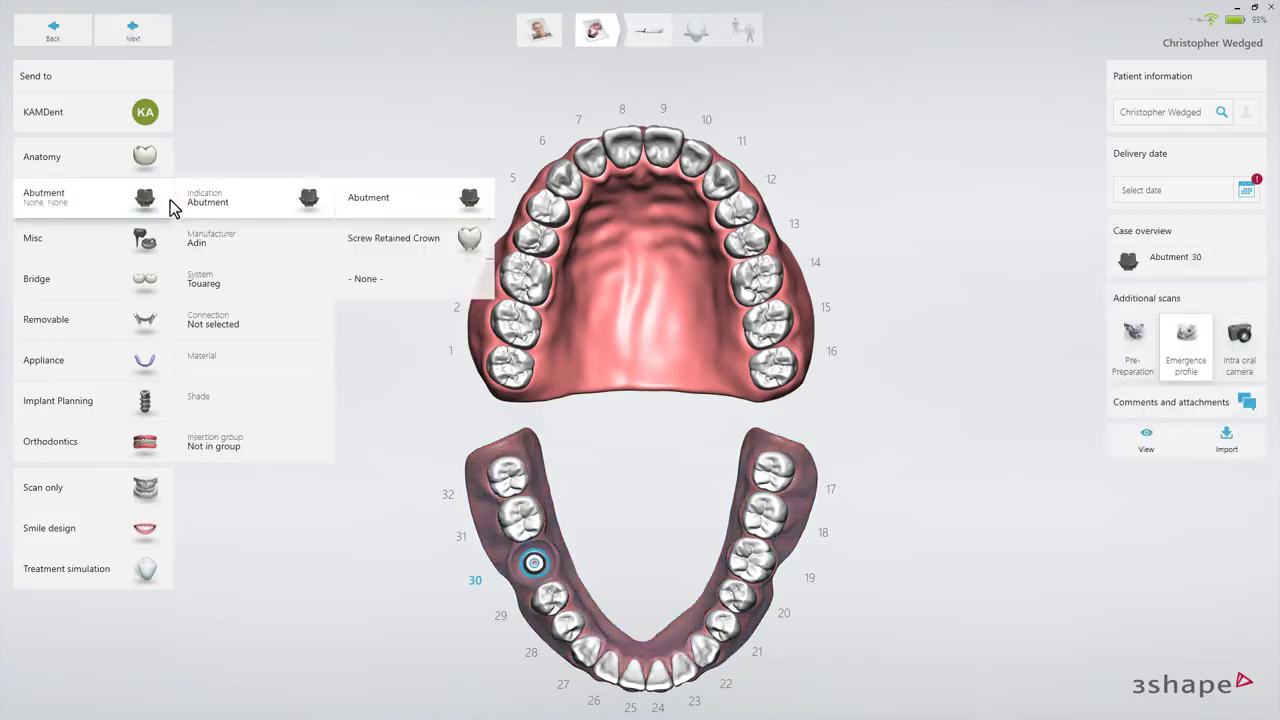
click(381, 240)
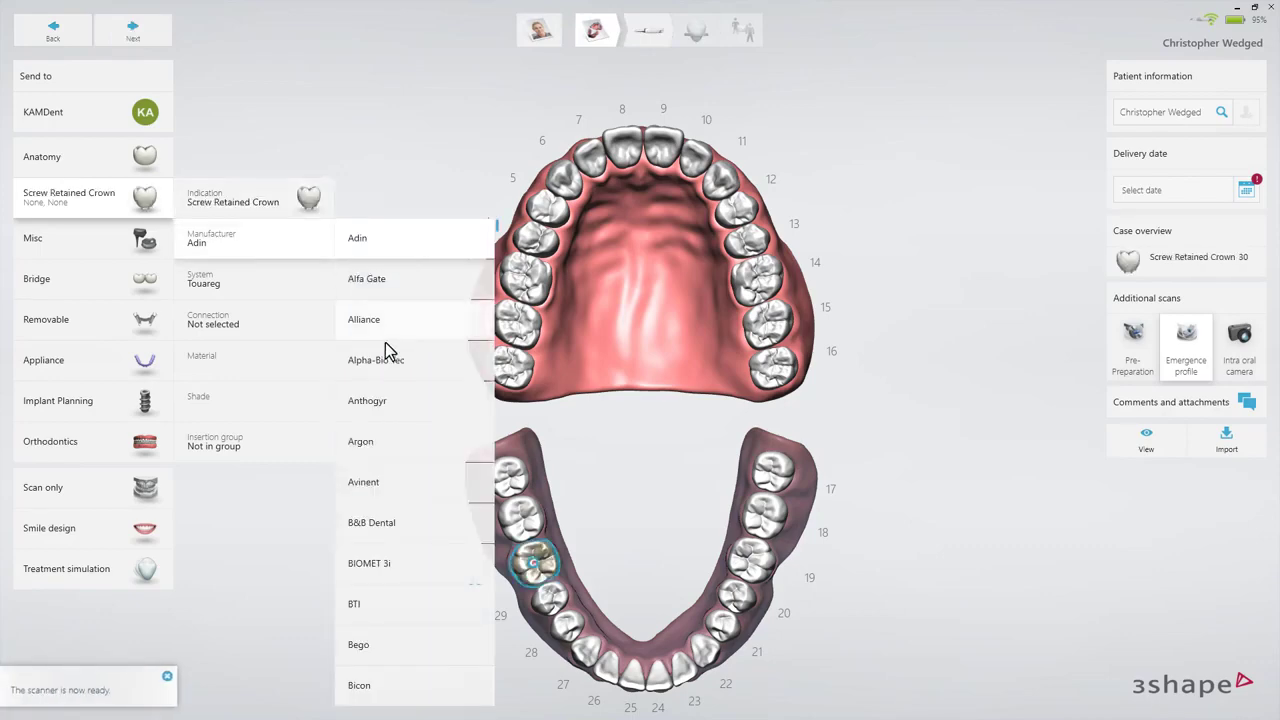
- Specify the crown's implant as manufacturer Nobel Biocare, system Replace, connection RP
scroll(385, 342, down, 5)
scroll(390, 370, down, 15)
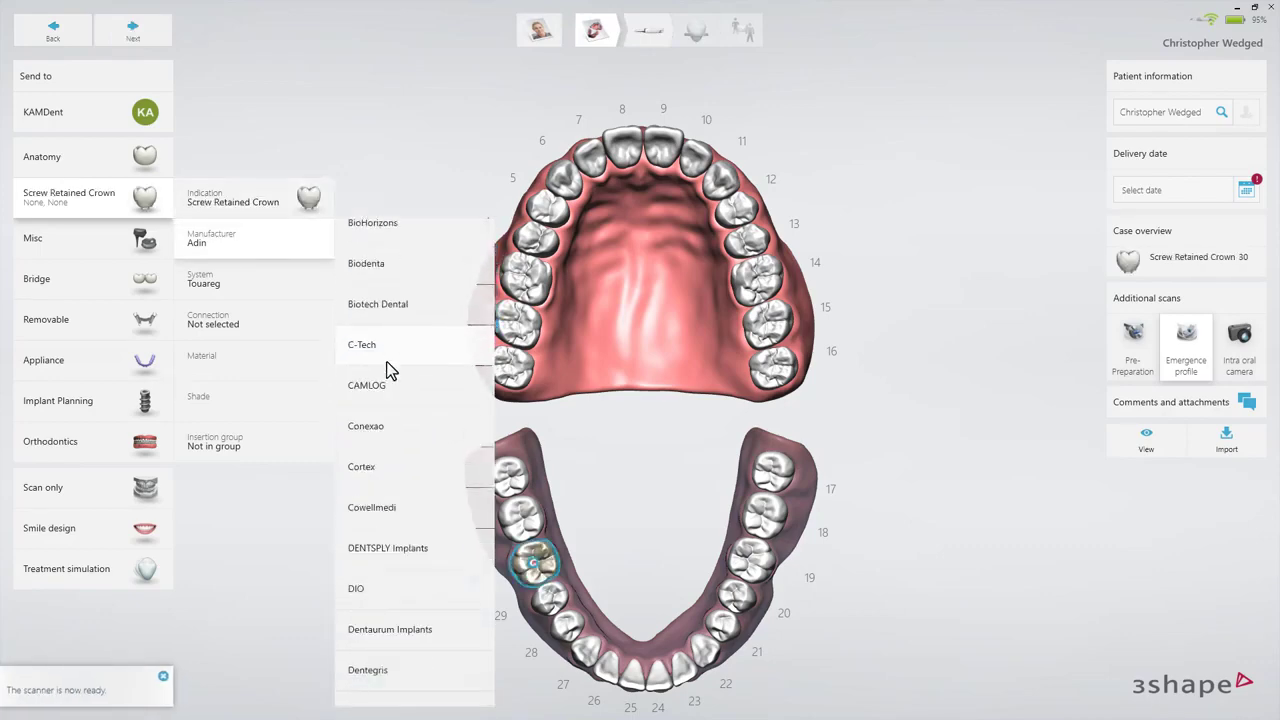
scroll(390, 370, down, 8)
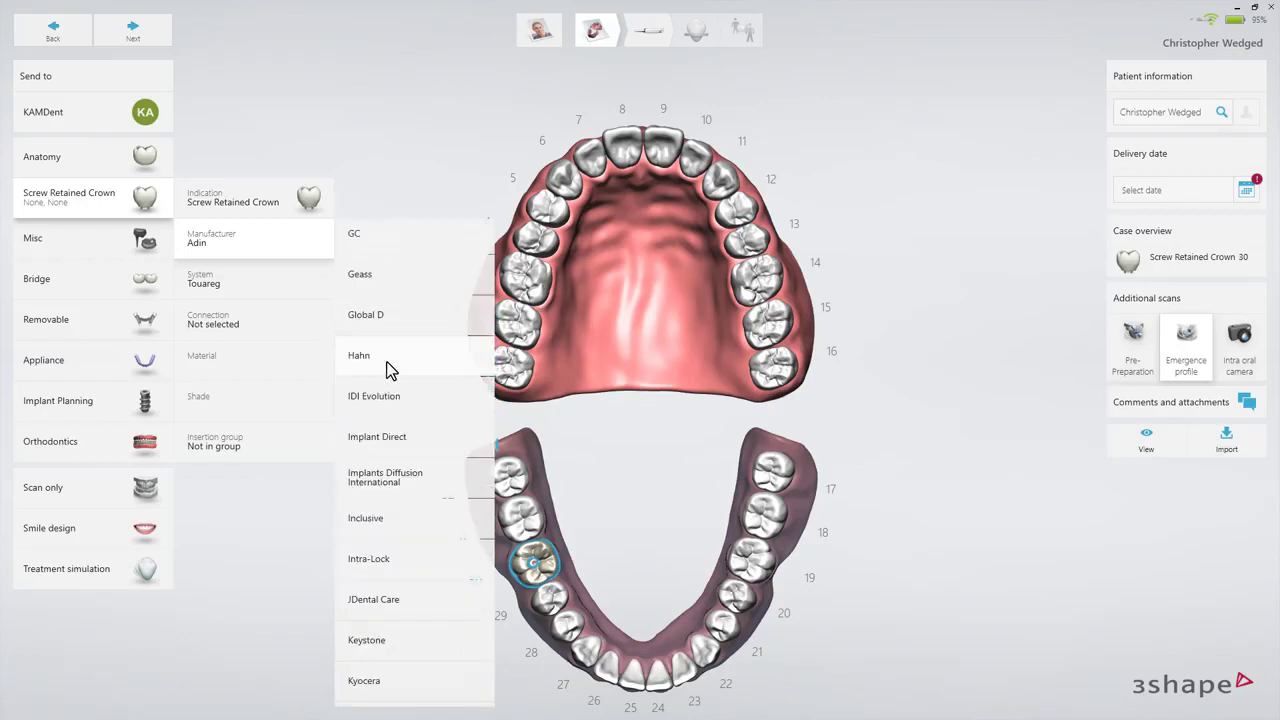
scroll(388, 368, down, 6)
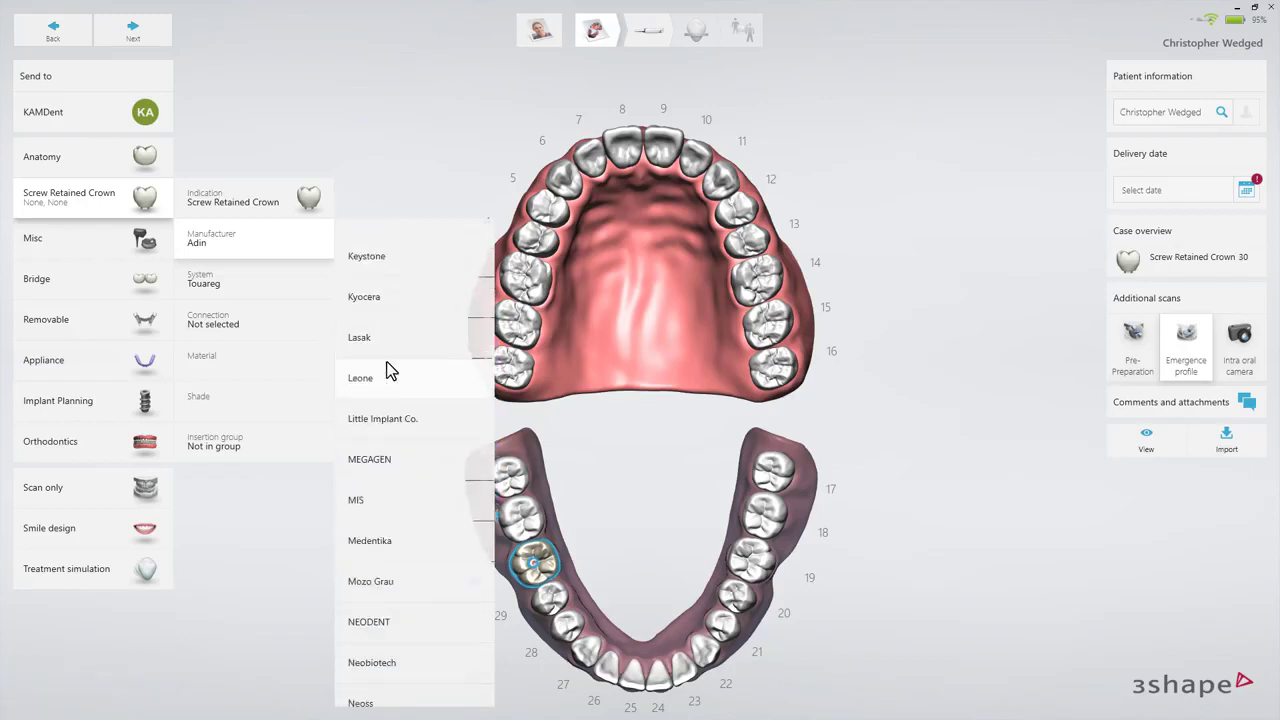
click(397, 648)
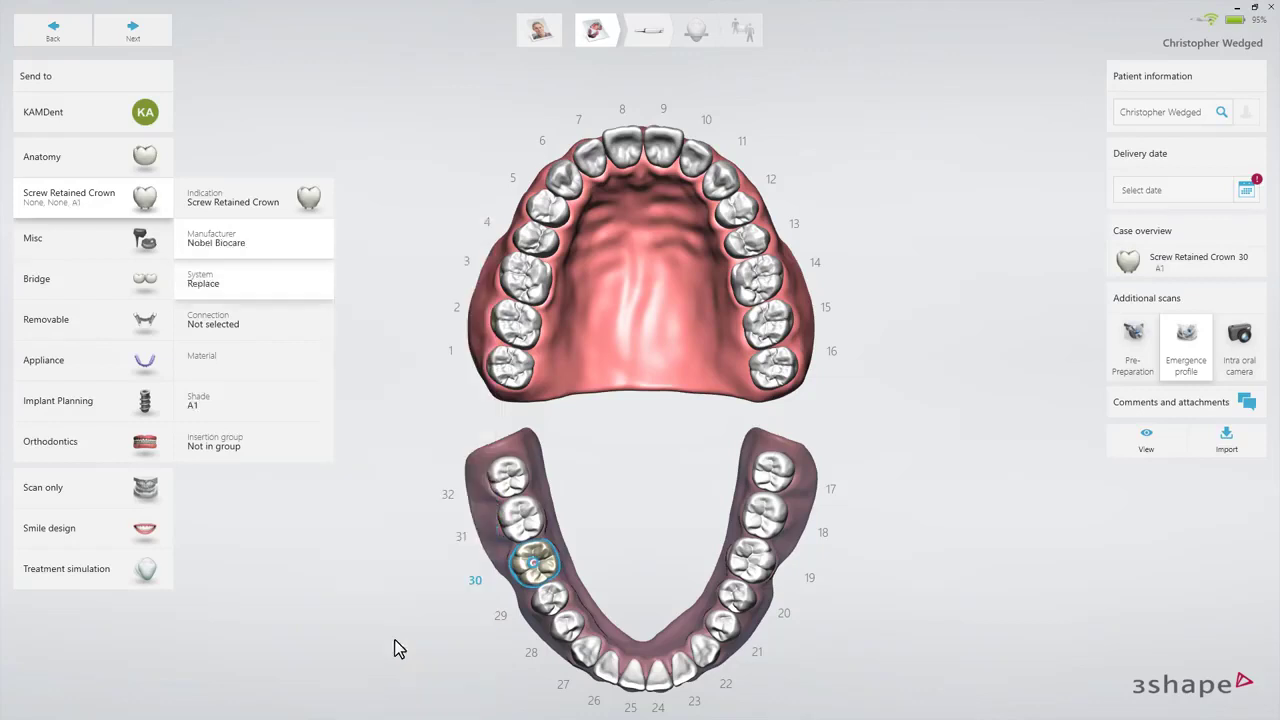
click(397, 283)
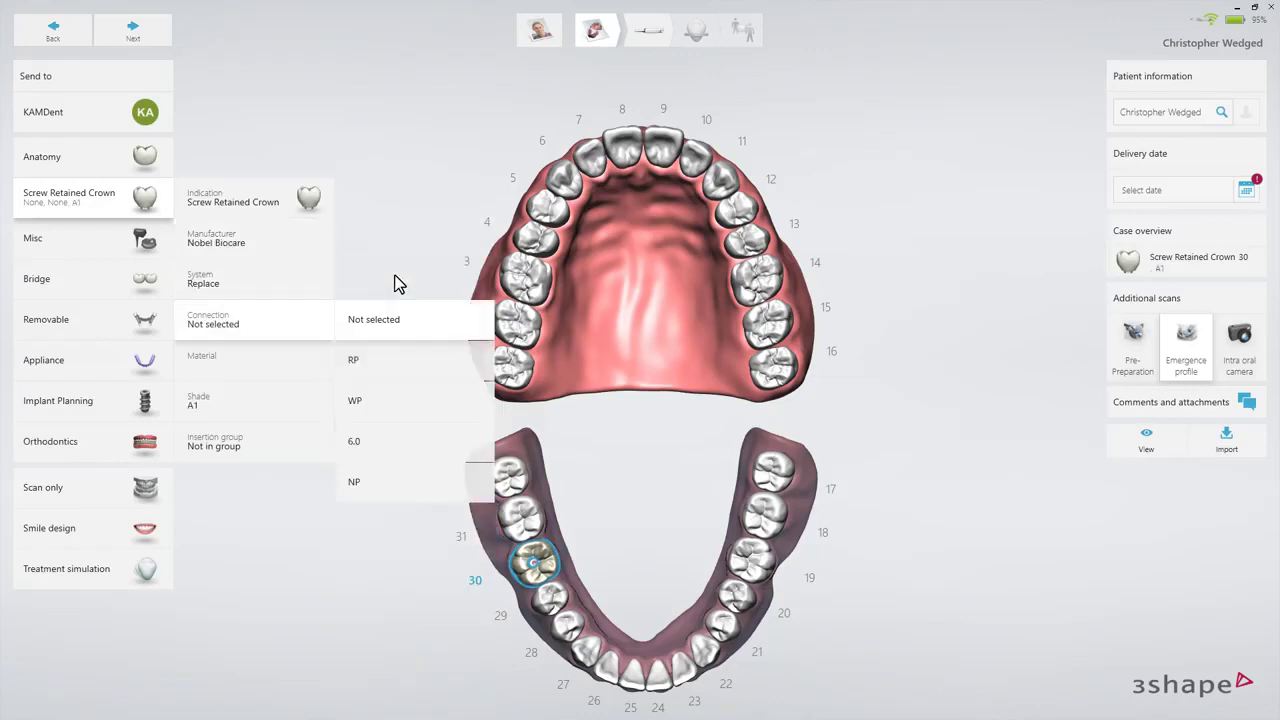
click(392, 360)
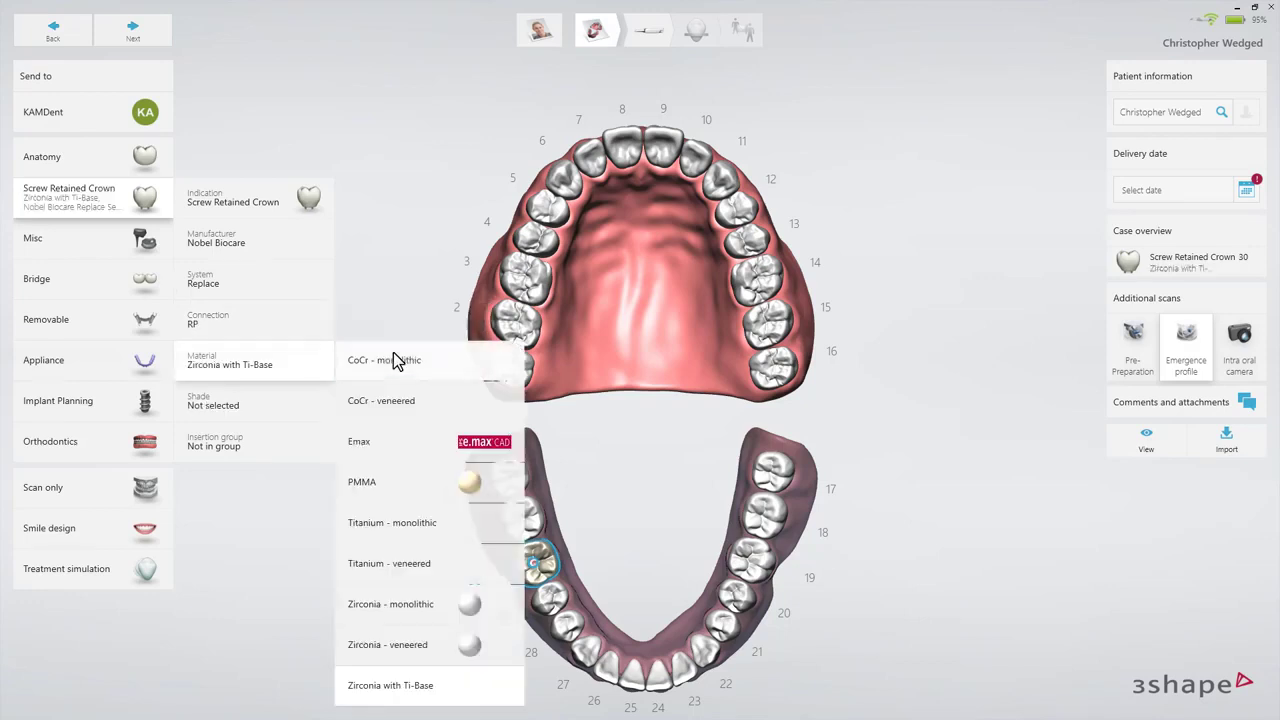
- Set the crown's material to Titanium - veneered and its shade to B2, leaving it not in an insertion group
click(385, 560)
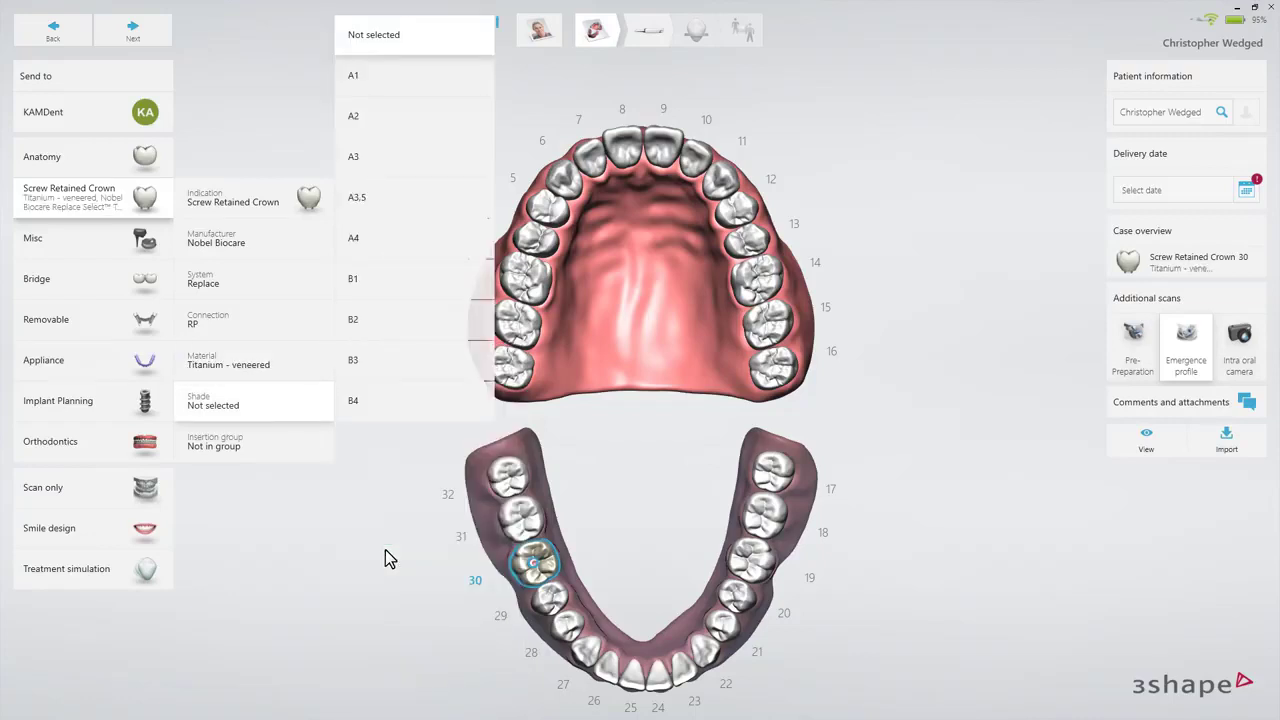
click(396, 316)
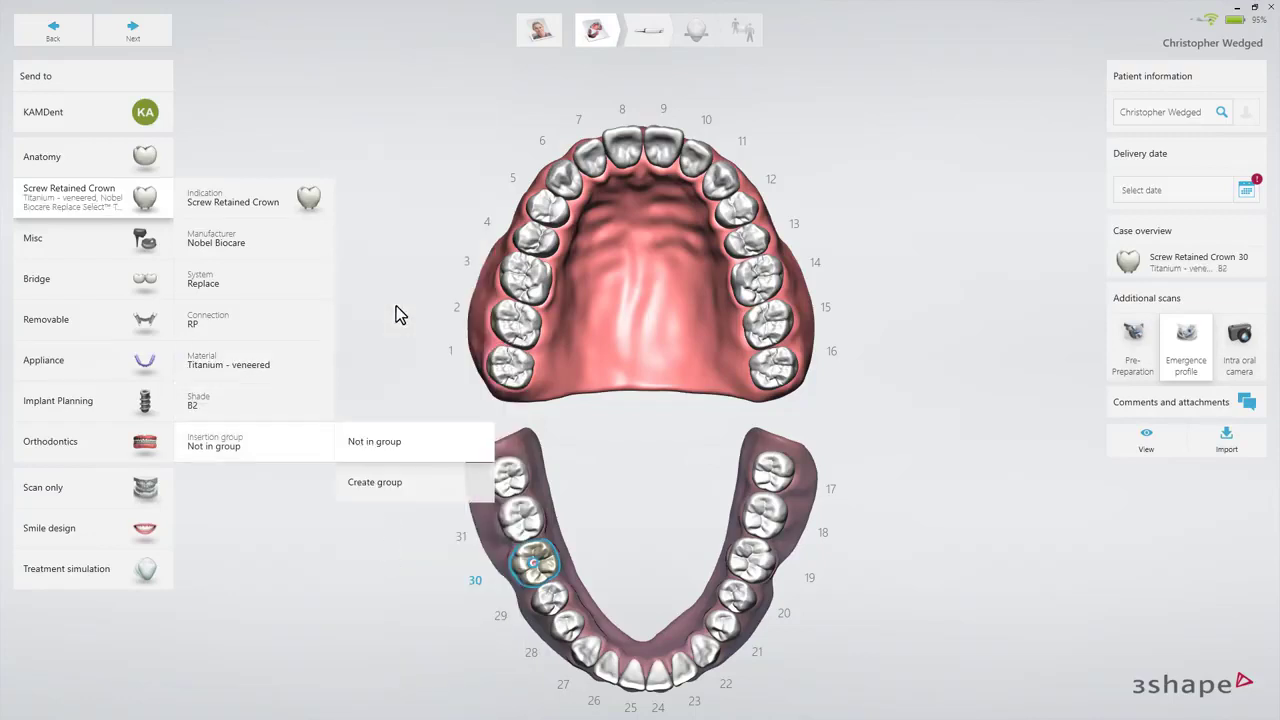
click(398, 438)
- Set the case's delivery date to 4 December 2019 at 13:00
click(1245, 189)
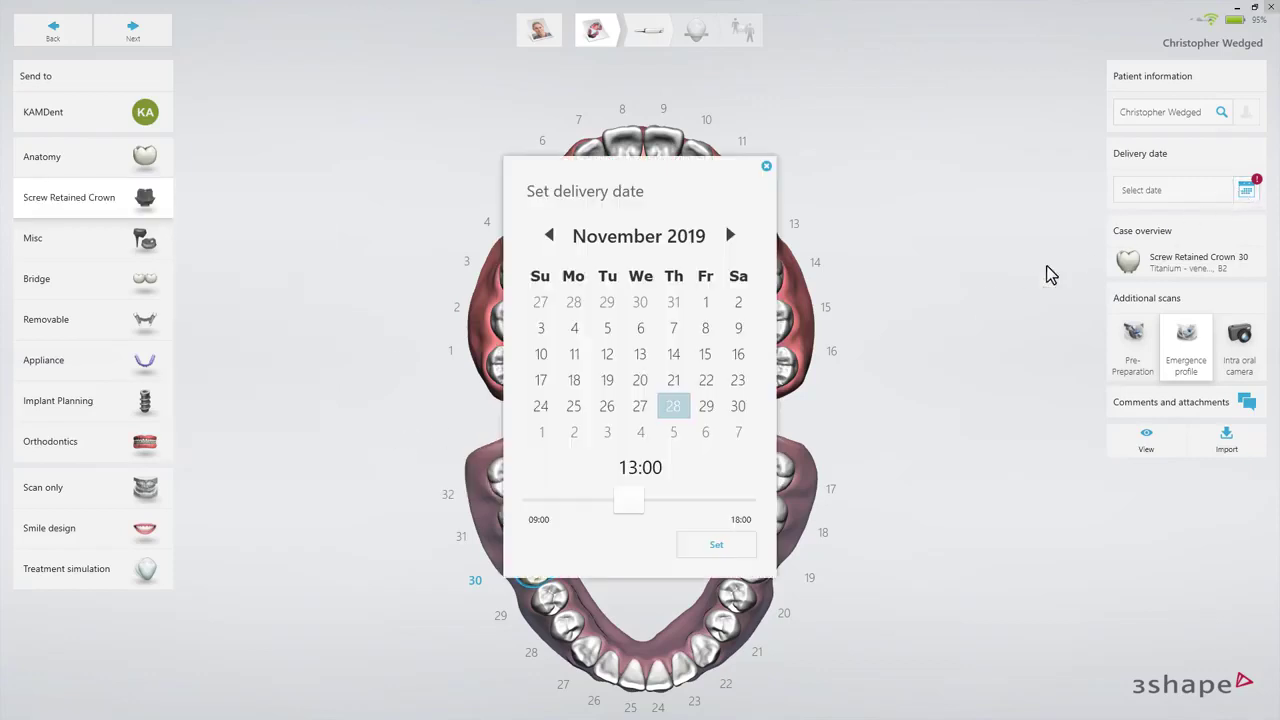
click(650, 443)
click(716, 544)
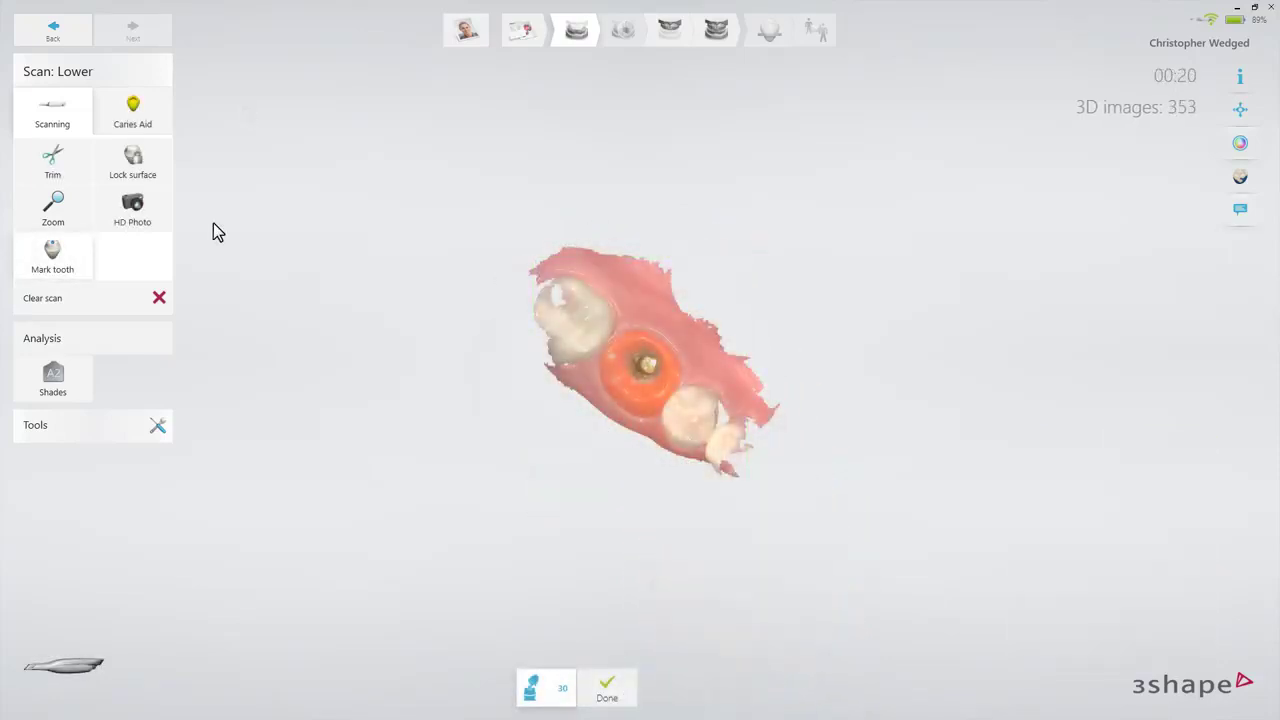
- Lock the emergence profile surface around the implant site in the lower scan using the 4 mm size
click(156, 162)
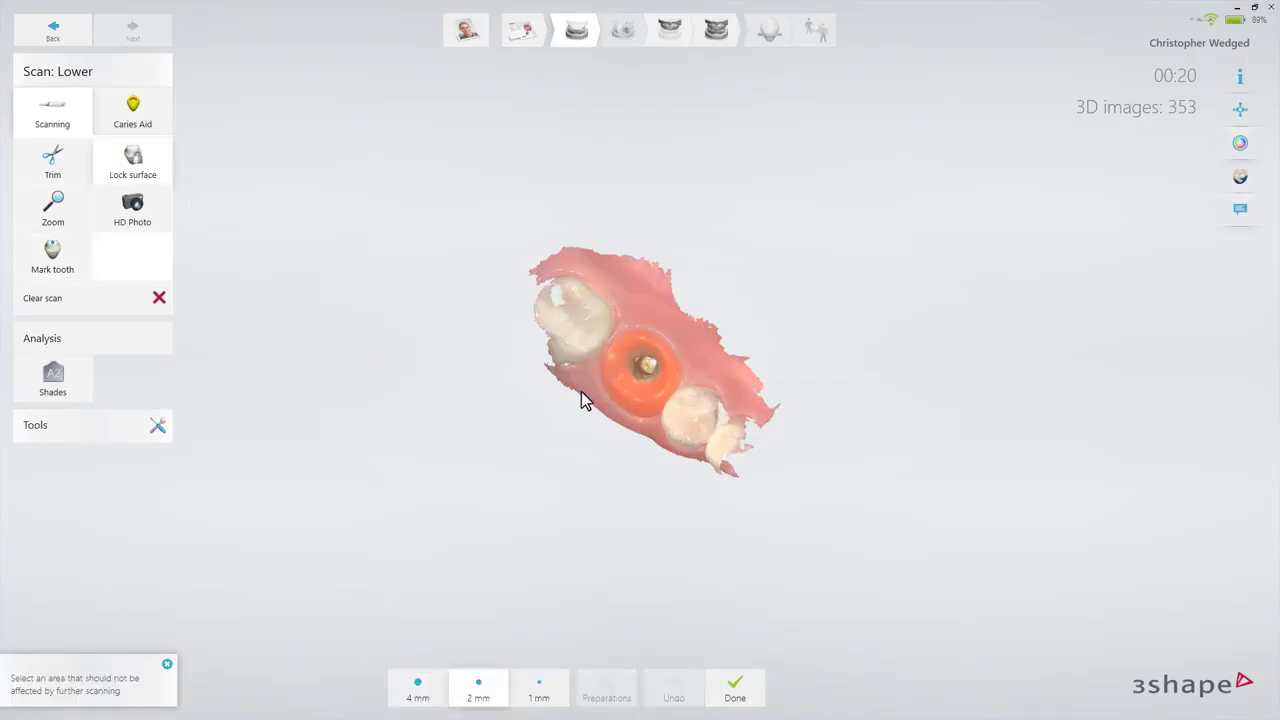
right_drag(581, 391, 614, 378)
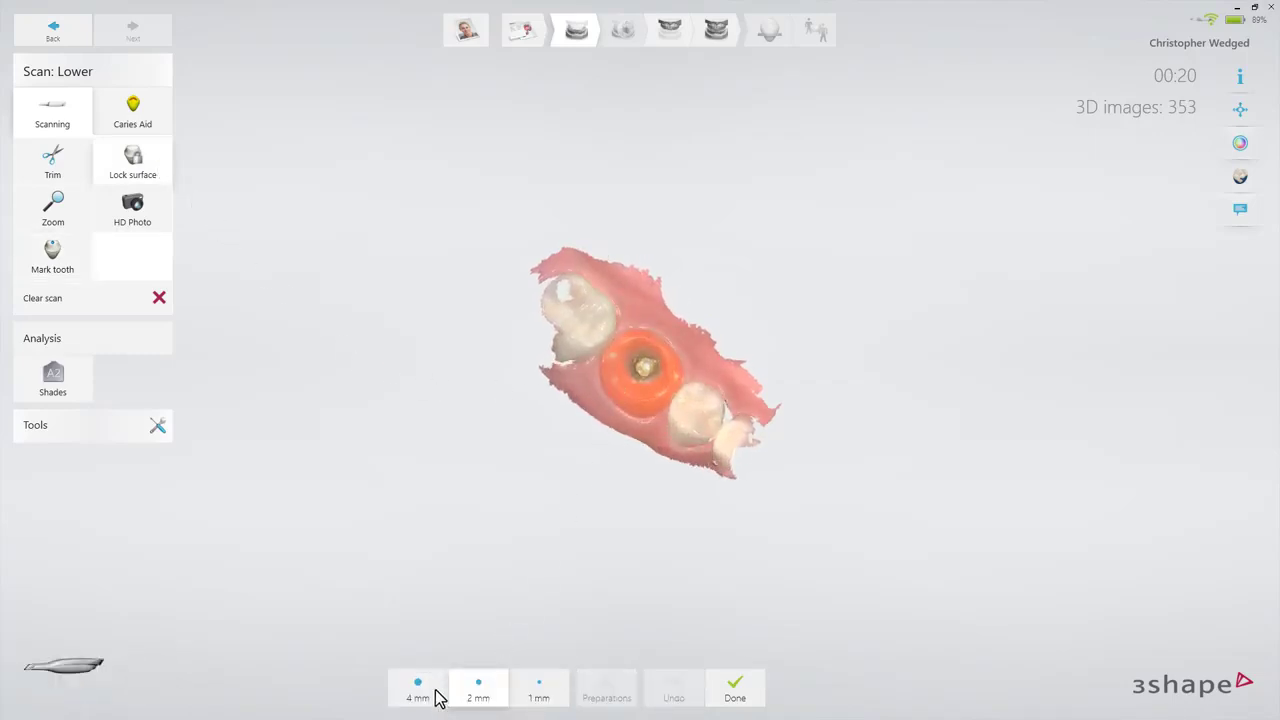
click(437, 697)
click(646, 365)
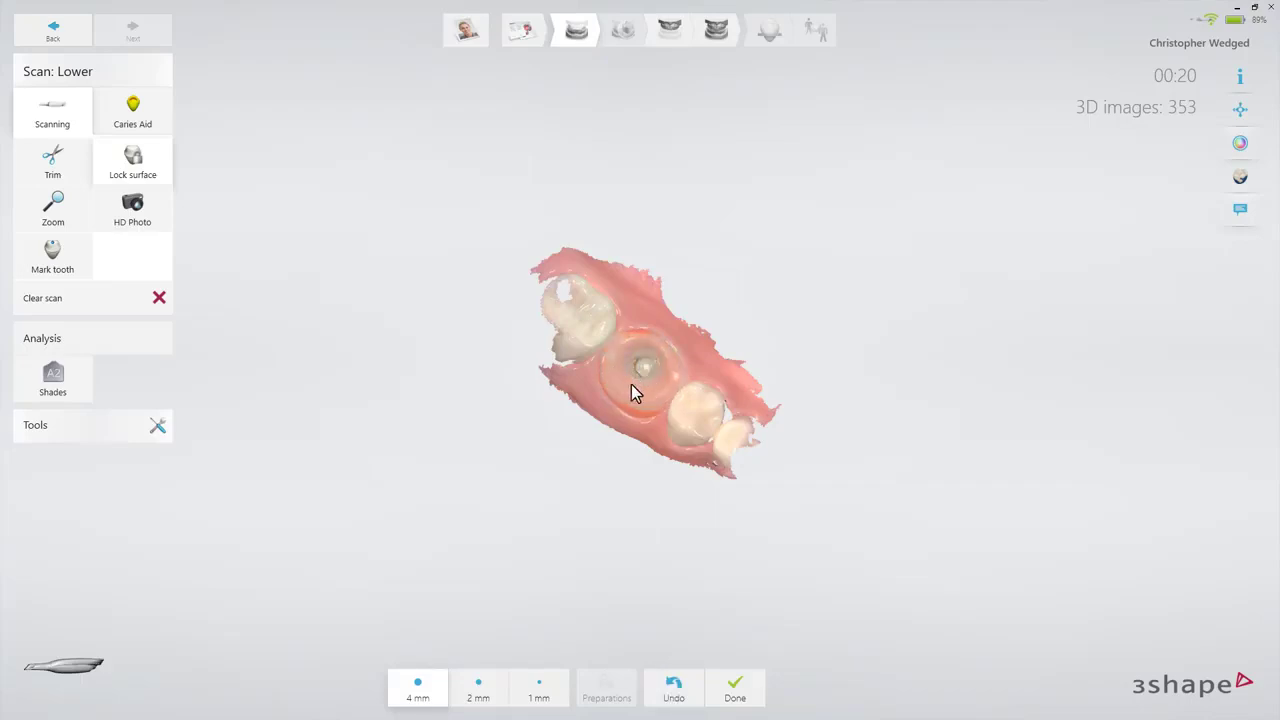
click(738, 692)
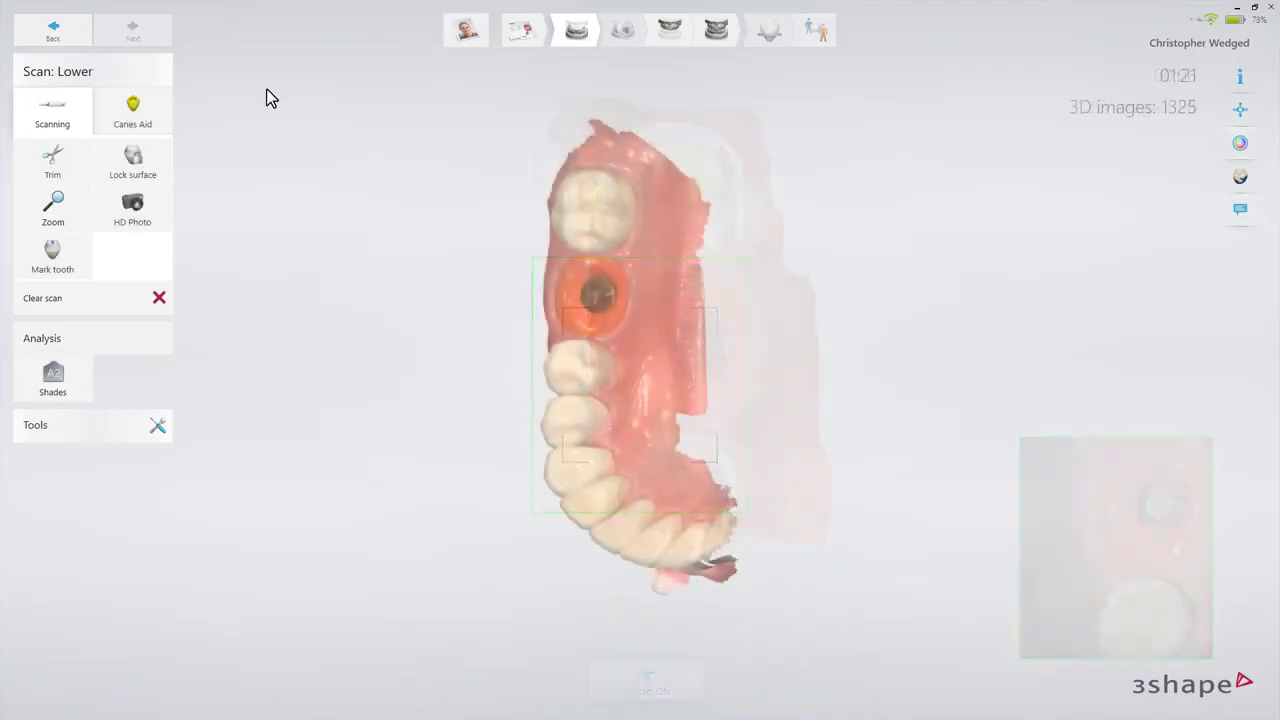
- Trim the scan at the centre of the implant site in the lower jaw with the 2 mm brush
click(80, 149)
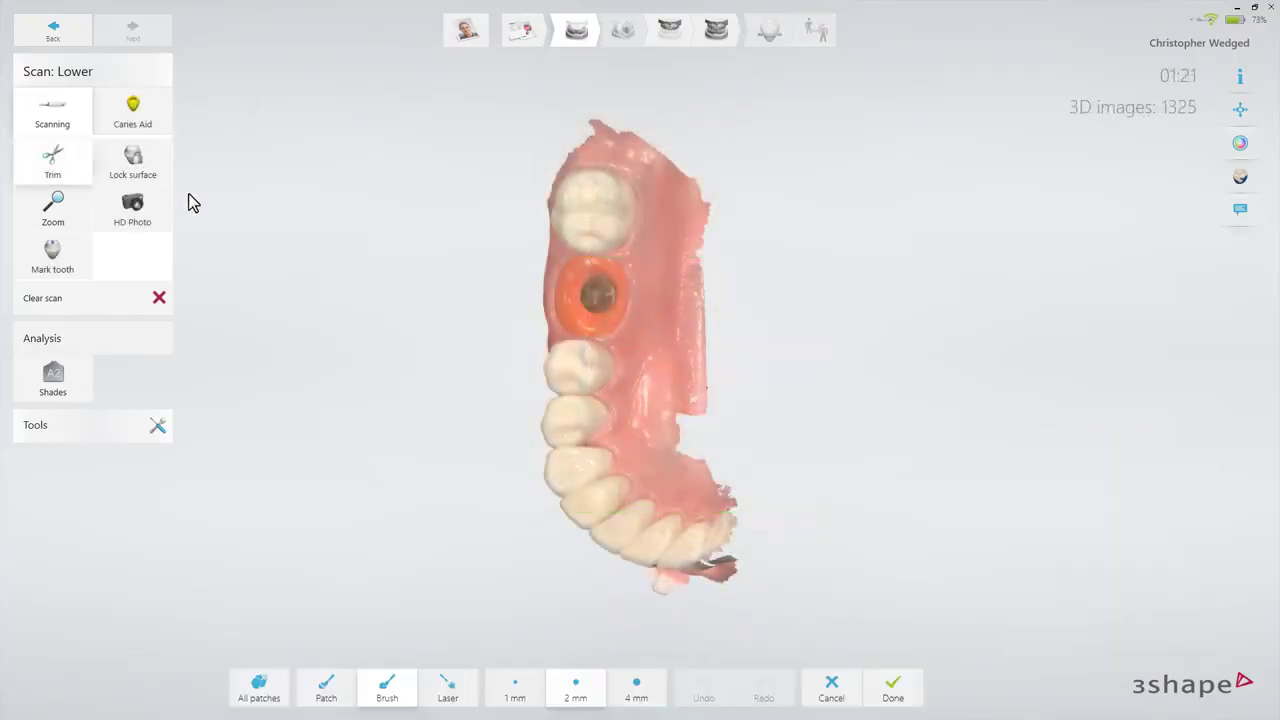
right_drag(403, 254, 603, 300)
mouse_move(612, 297)
mouse_down()
mouse_move(575, 301)
mouse_move(614, 311)
mouse_move(608, 284)
mouse_up()
click(880, 694)
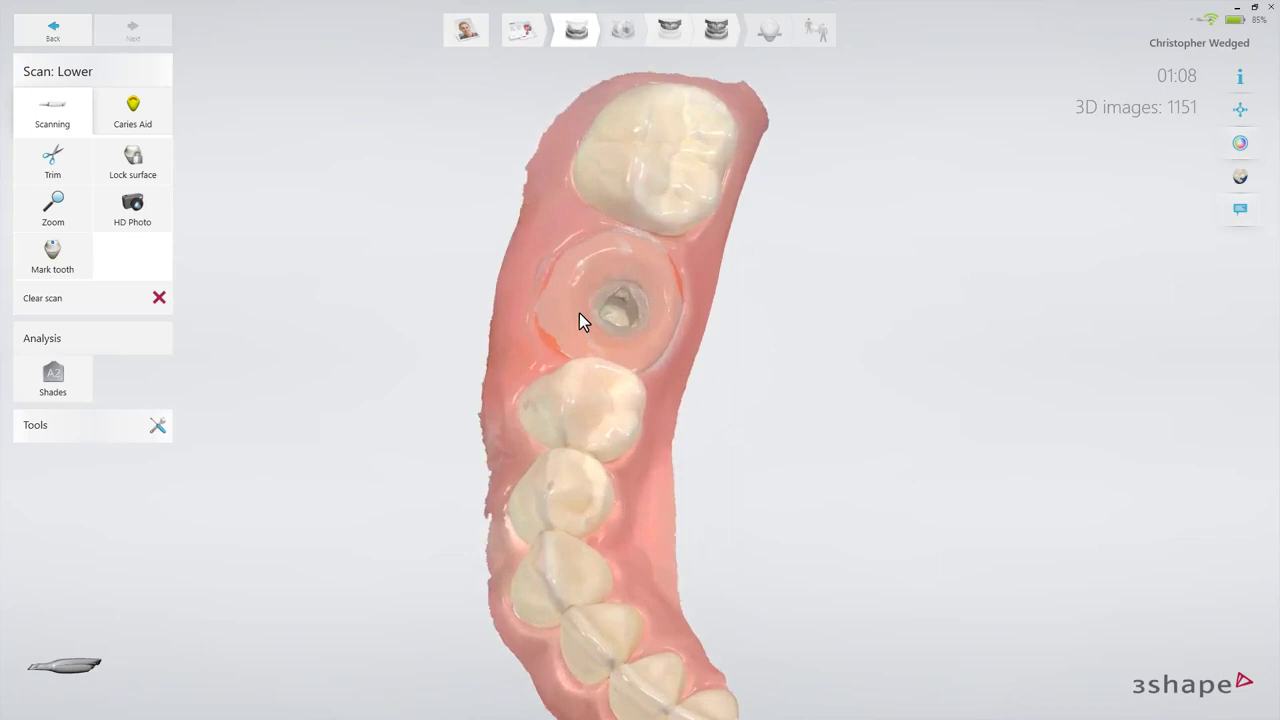
- Examine the emergence profile at the implant site up close, with the scan's colours turned off and back on
scroll(579, 313, up, 3)
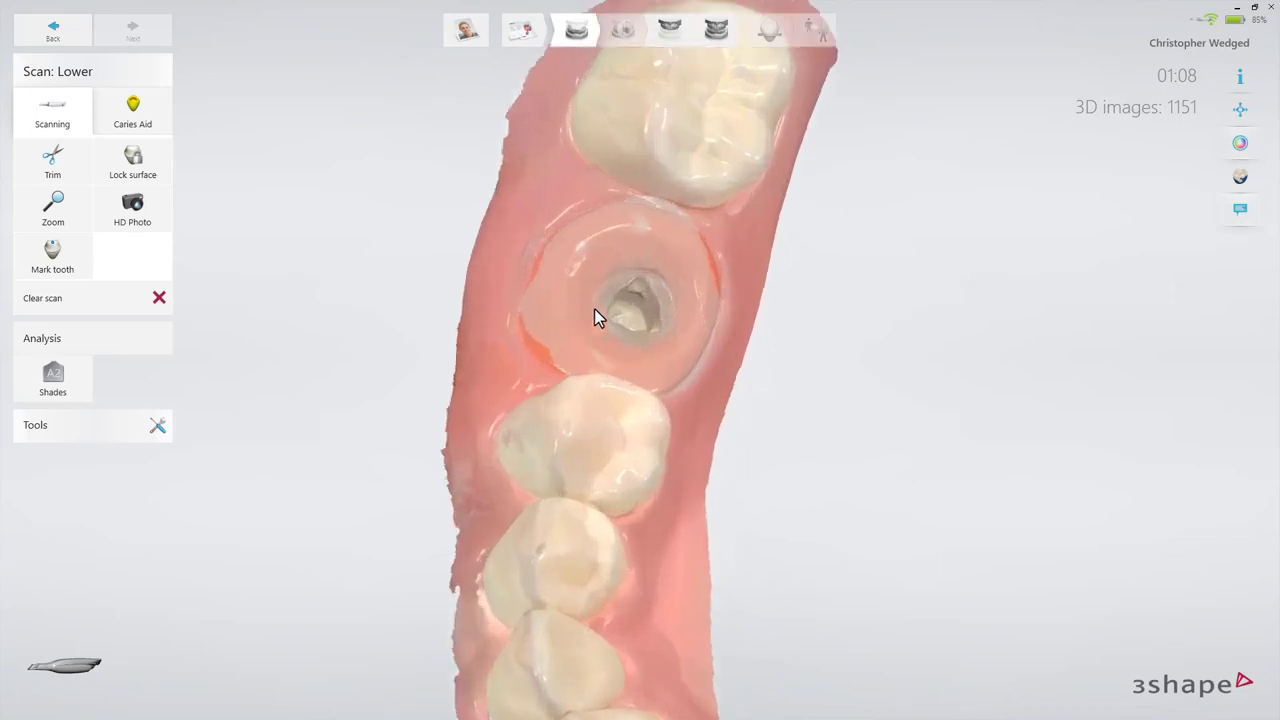
right_drag(594, 308, 620, 334)
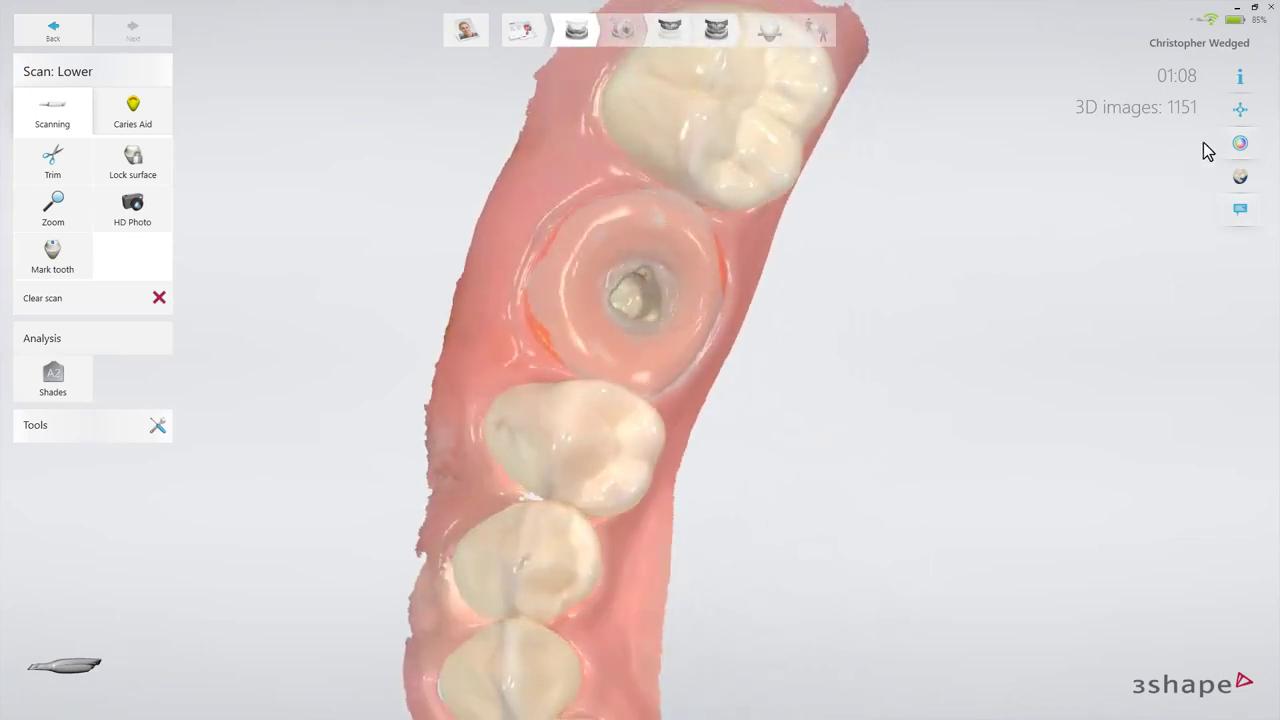
click(1240, 142)
right_drag(848, 278, 828, 298)
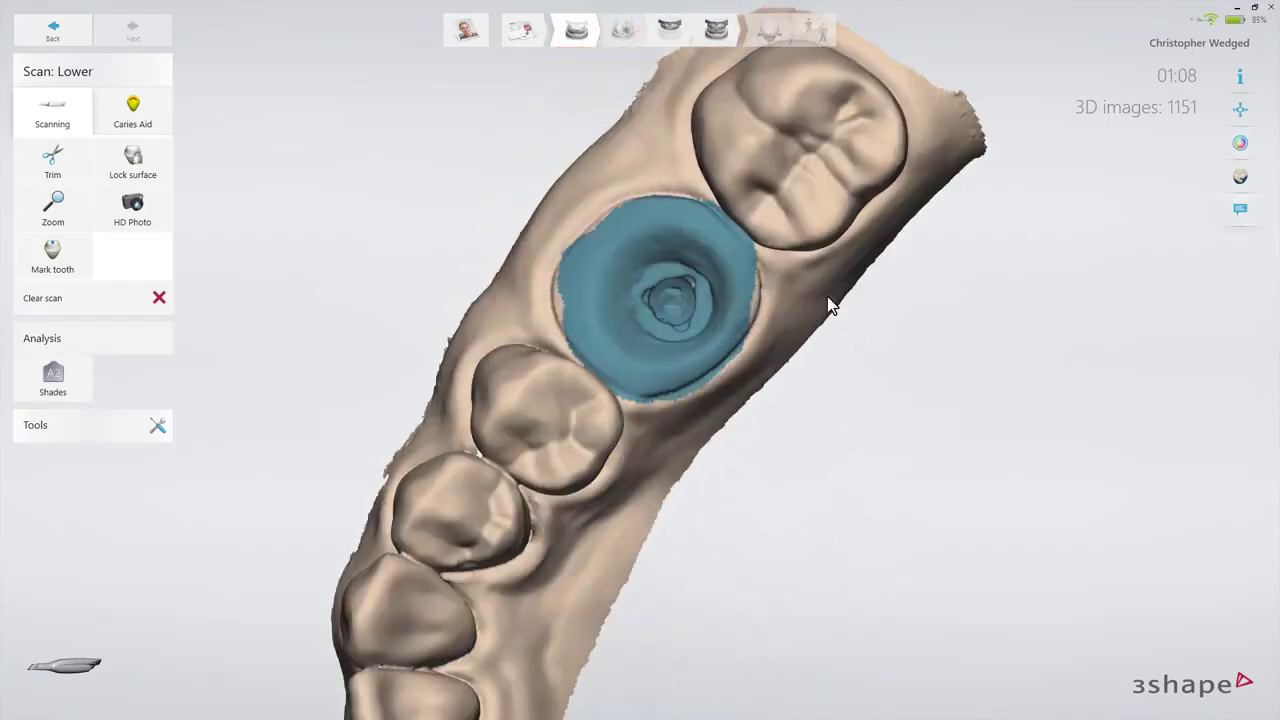
click(1240, 142)
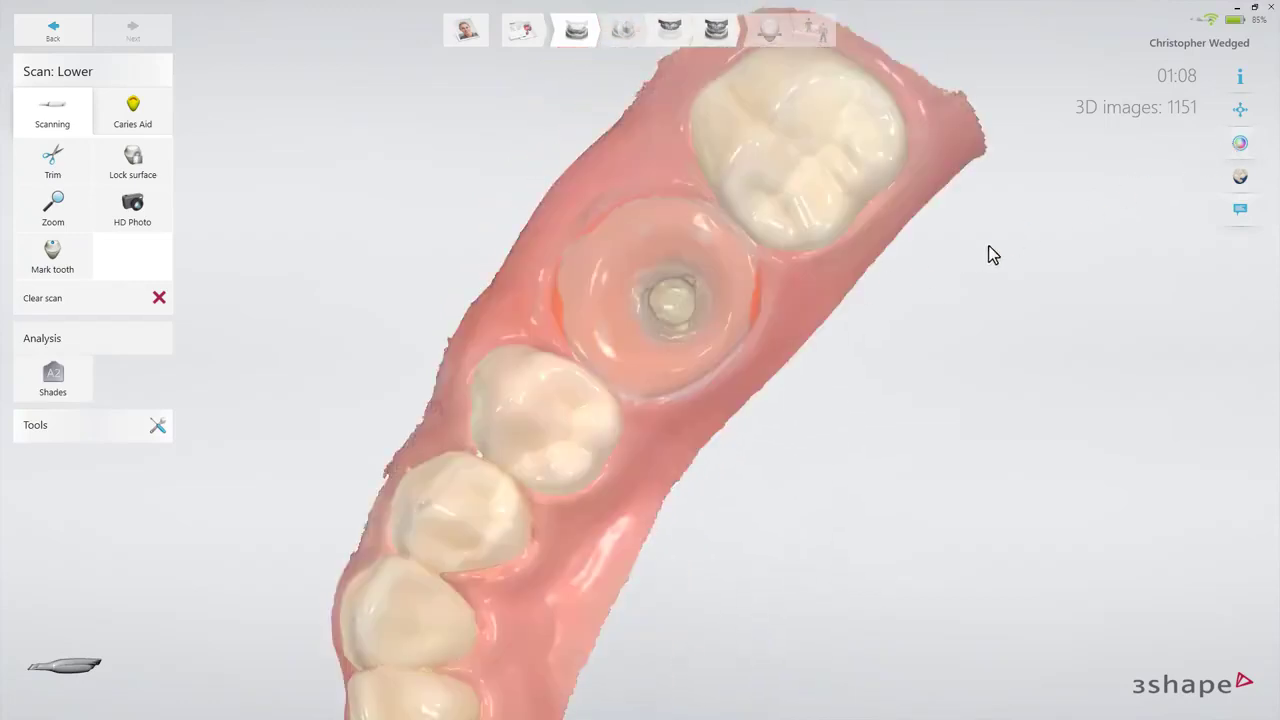
- Mark the implant site on the lower scan as tooth 30
click(70, 258)
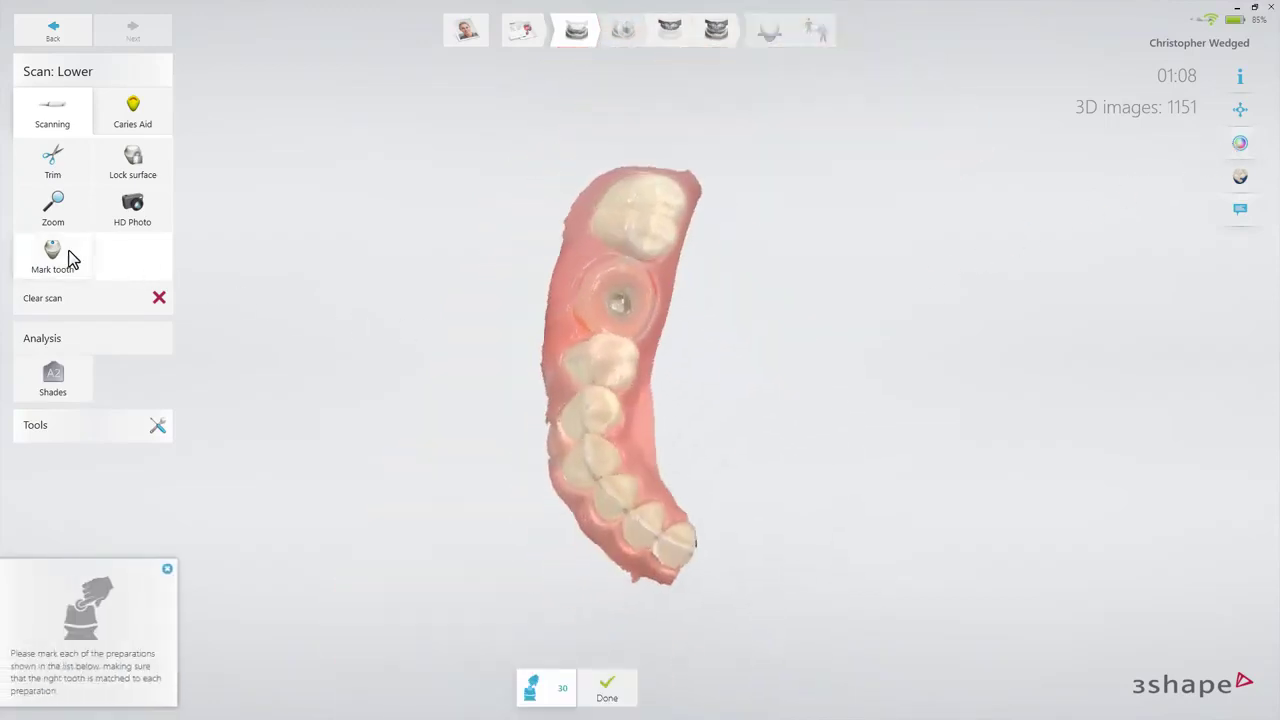
click(613, 317)
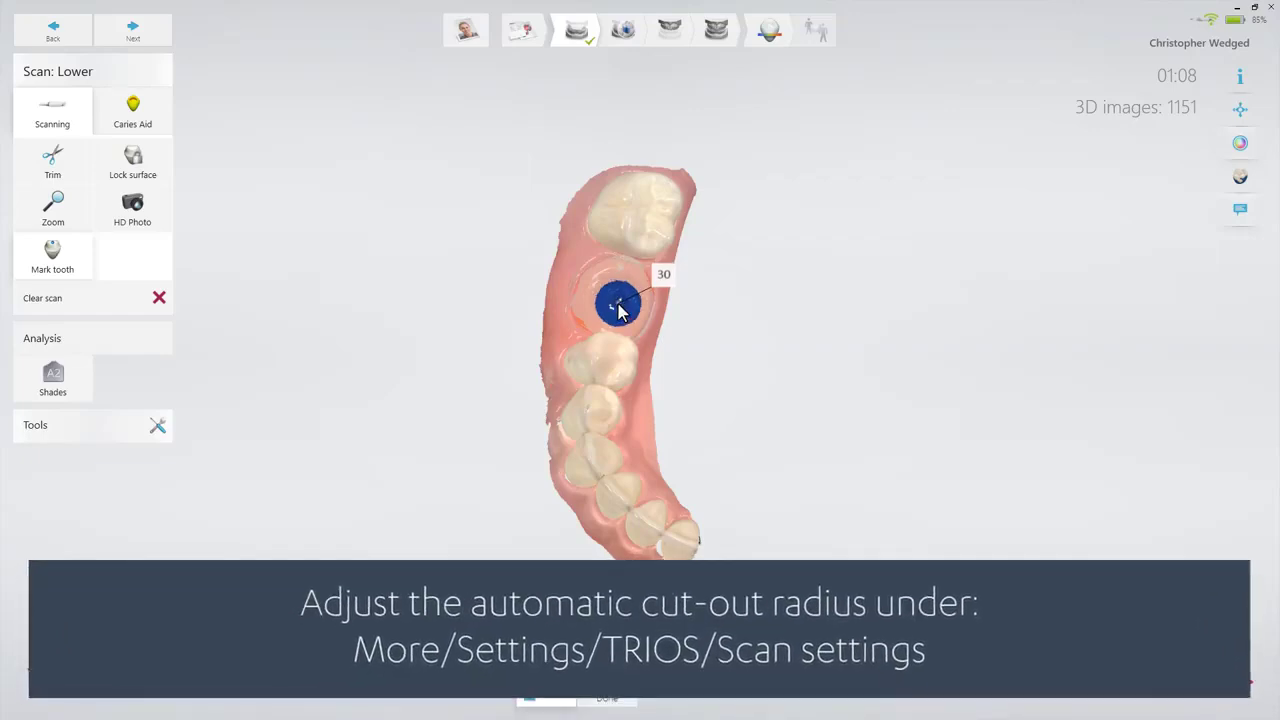
click(619, 699)
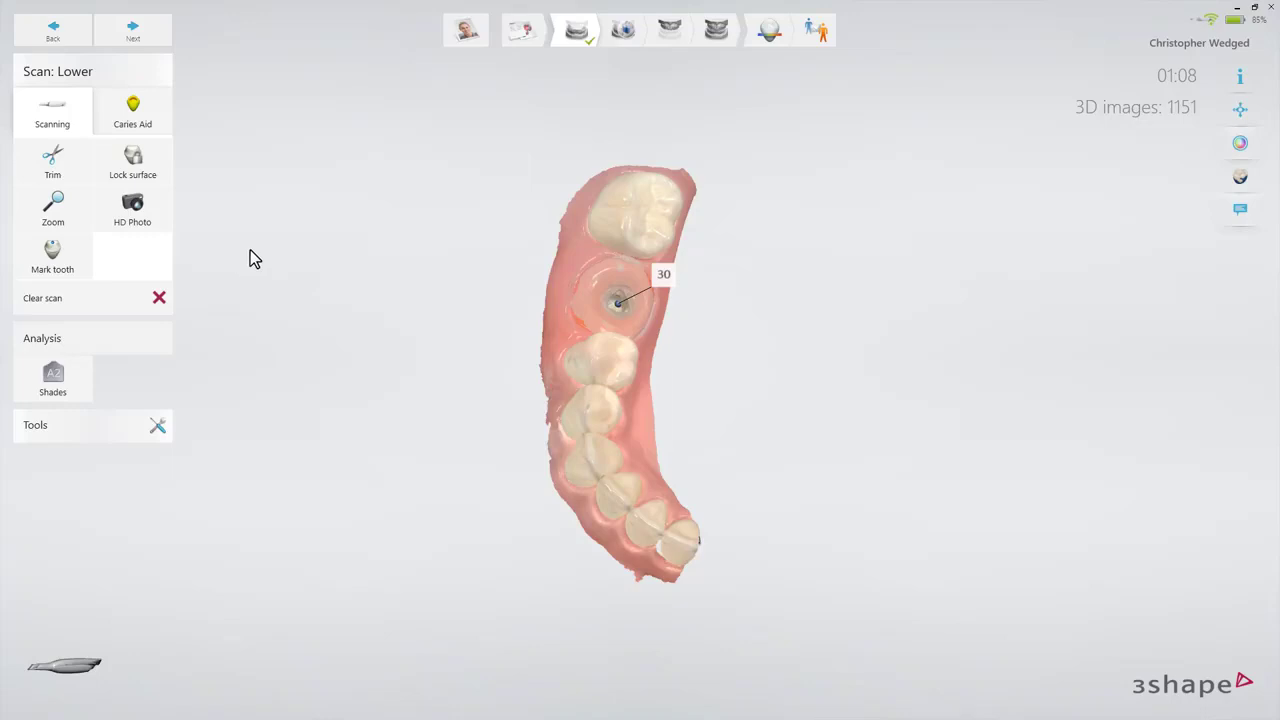
- Go to the lower scanbody scan and, once it is captured, advance to the following scan stage
click(624, 32)
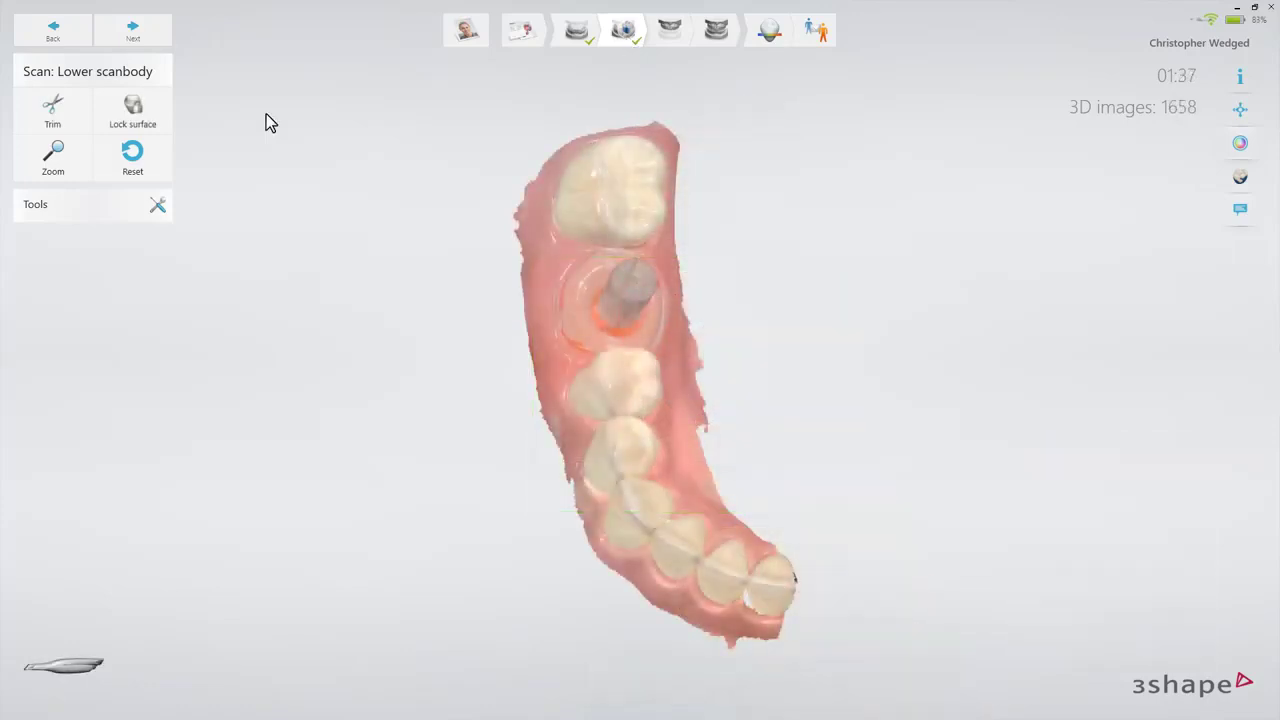
click(160, 36)
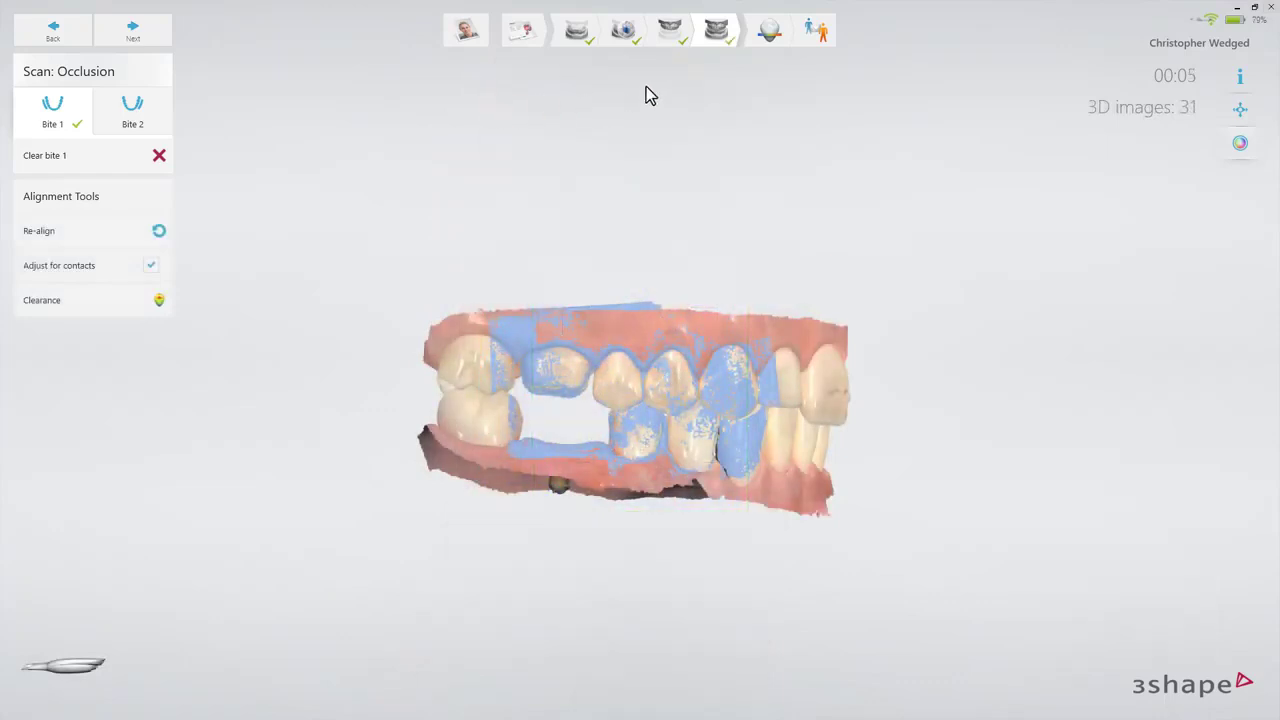
- Process the completed scans for analysis, check the model from another angle and open the case's send stage
click(770, 40)
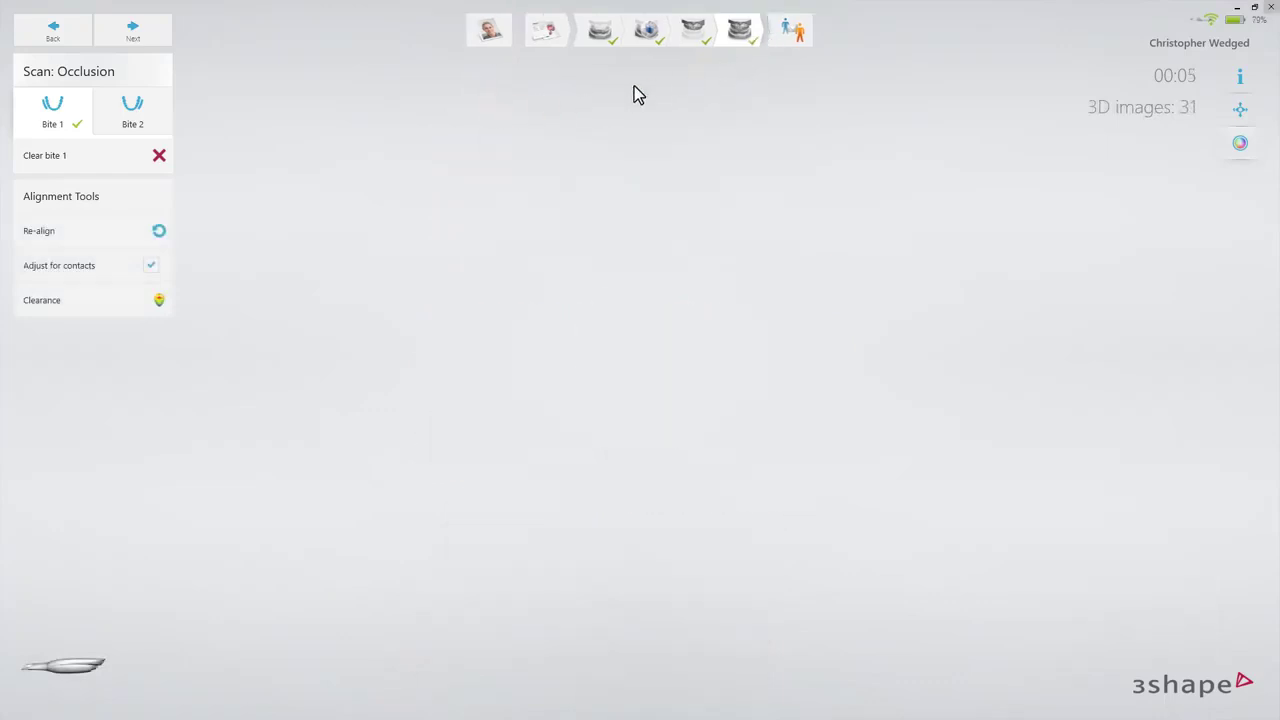
right_drag(668, 255, 560, 246)
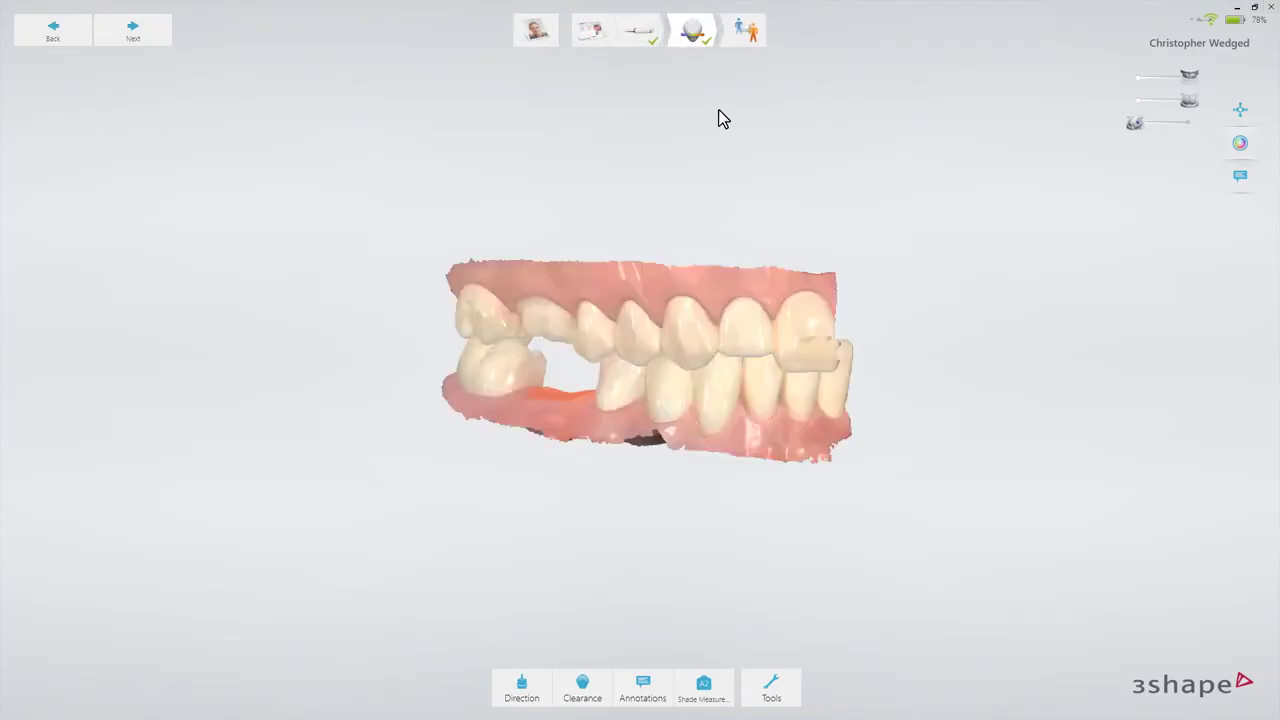
click(745, 32)
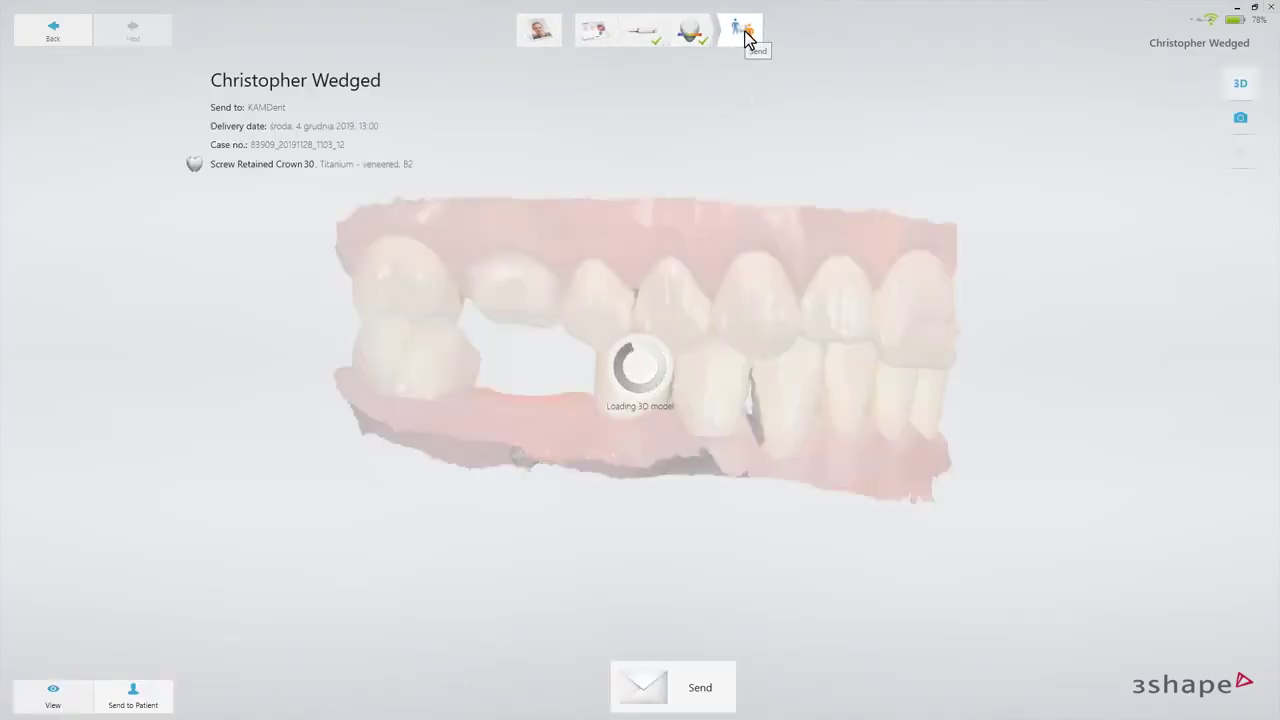